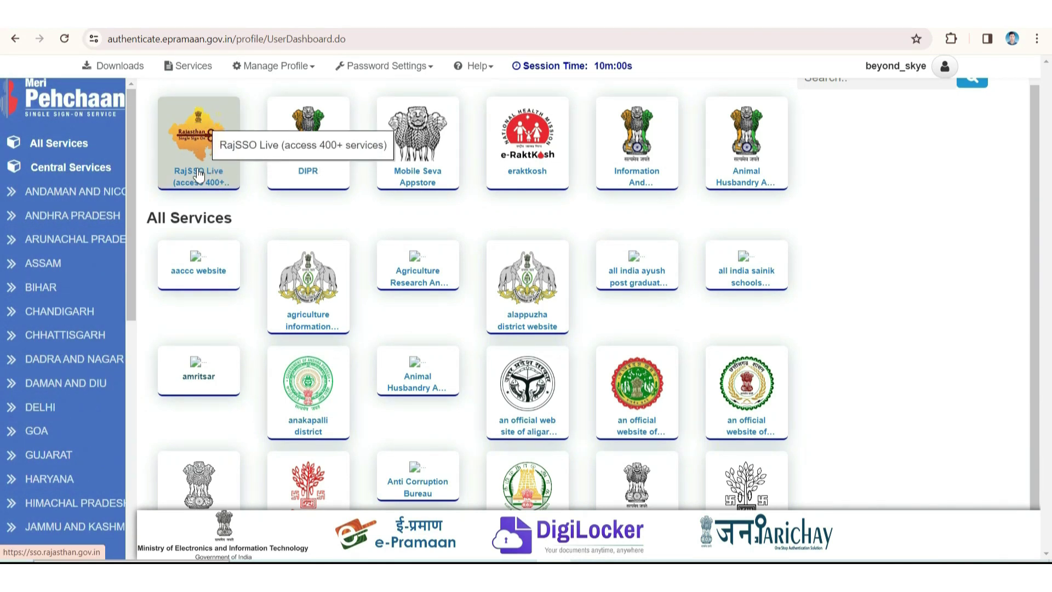
Step: Launch the RajSSO Live tile from the Meri Pehchaan services dashboard
{"action": "left_click", "coordinate": [187, 129]}
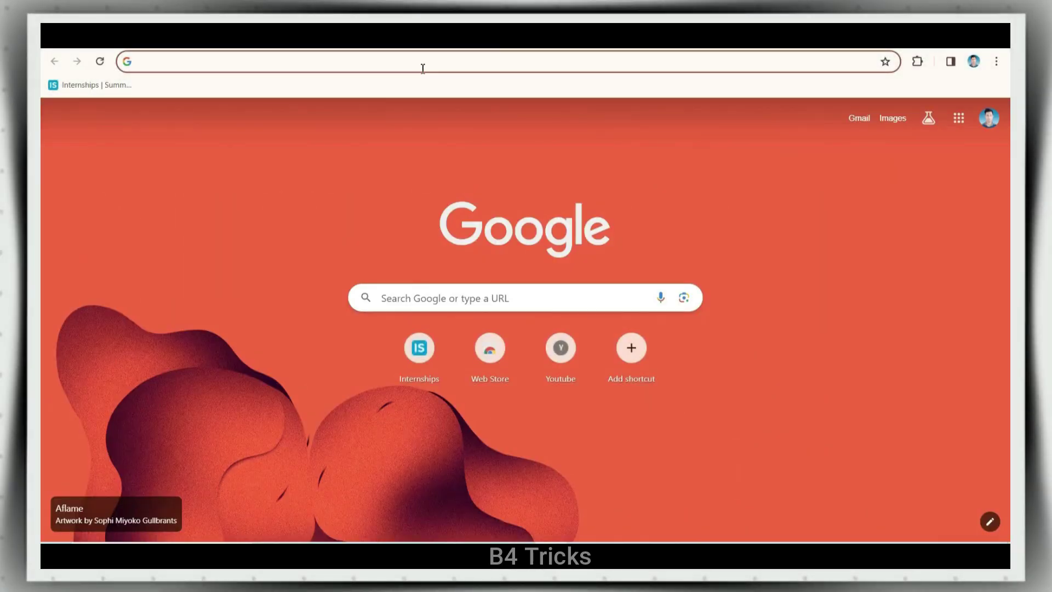
Step: Search Google for 'epramaan', zoom the results to 125%, and open epramaan.gov.in
{"action": "type", "text": "epramaan"}
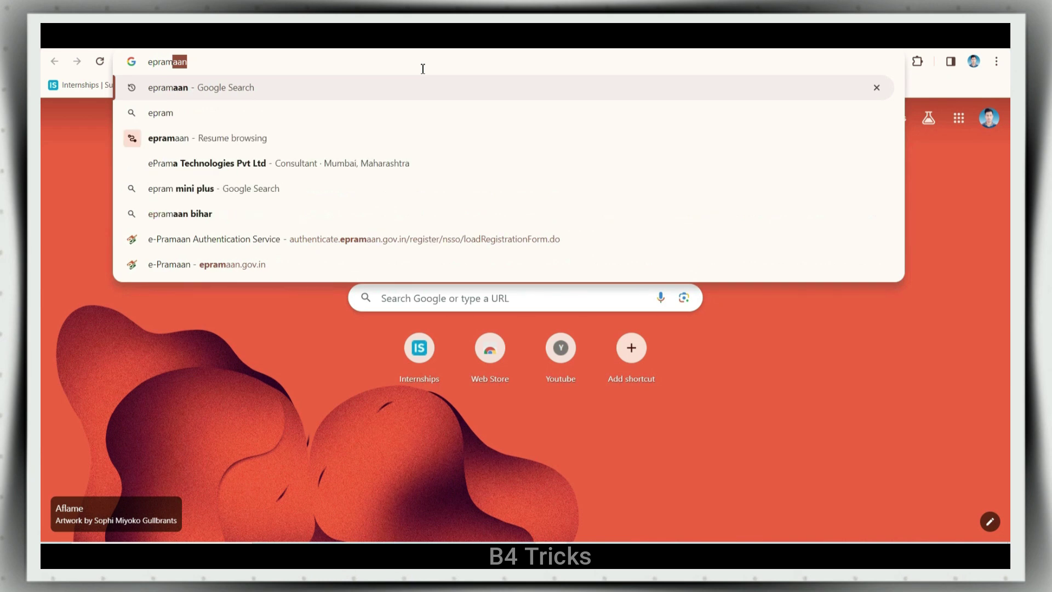
{"action": "key", "text": "Return"}
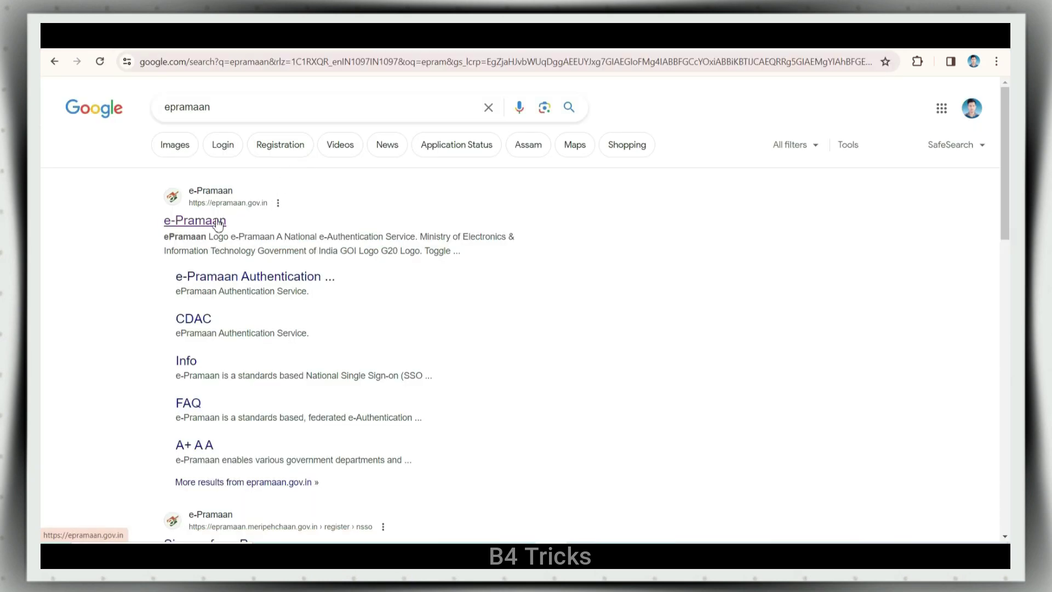
{"action": "key", "text": "ctrl+plus"}
{"action": "key", "text": "ctrl+plus"}
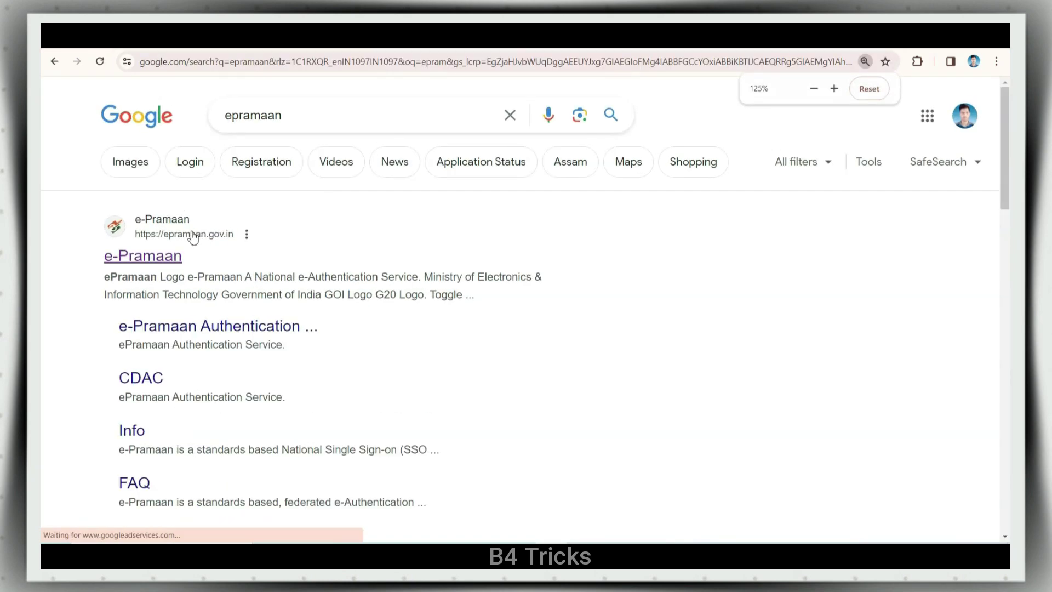
{"action": "left_click", "coordinate": [159, 256]}
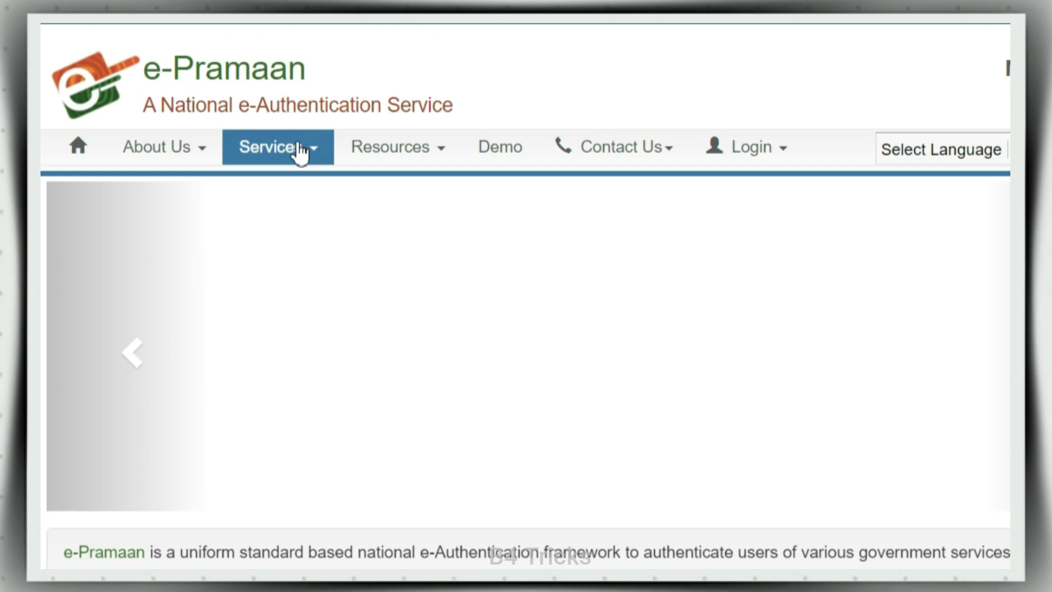
Step: Choose User Registration from the e-Pramaan Services menu
{"action": "left_click", "coordinate": [300, 149]}
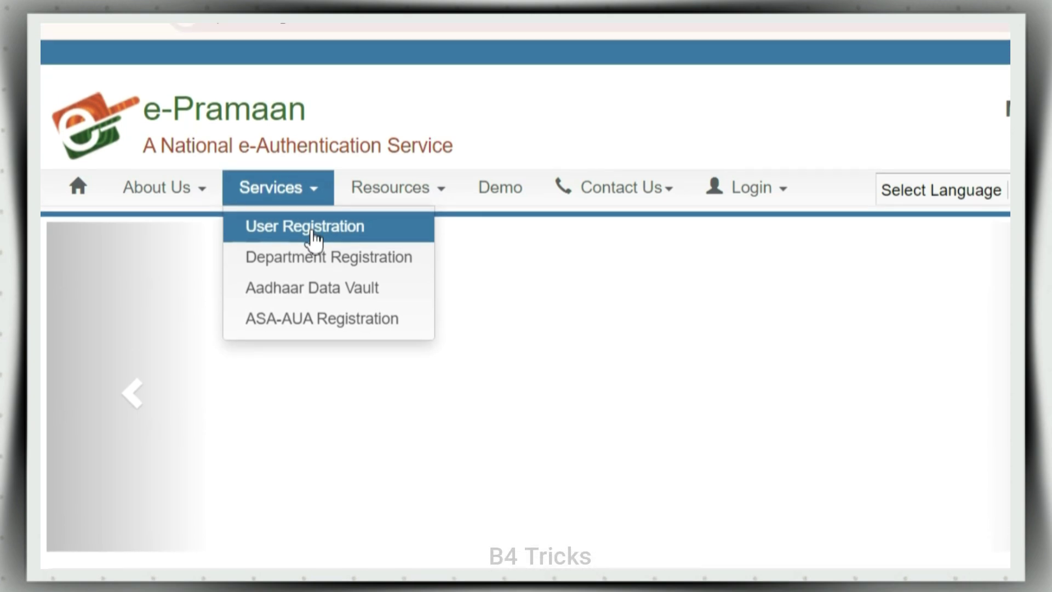
{"action": "left_click", "coordinate": [312, 233]}
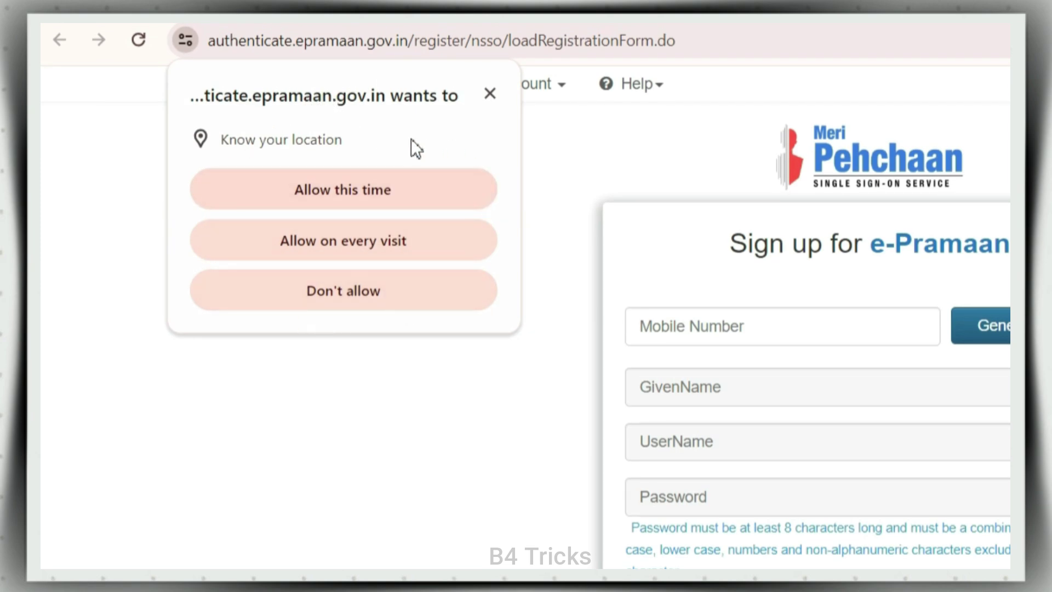
Step: Allow the registration site location access for this time only
{"action": "left_click", "coordinate": [372, 181]}
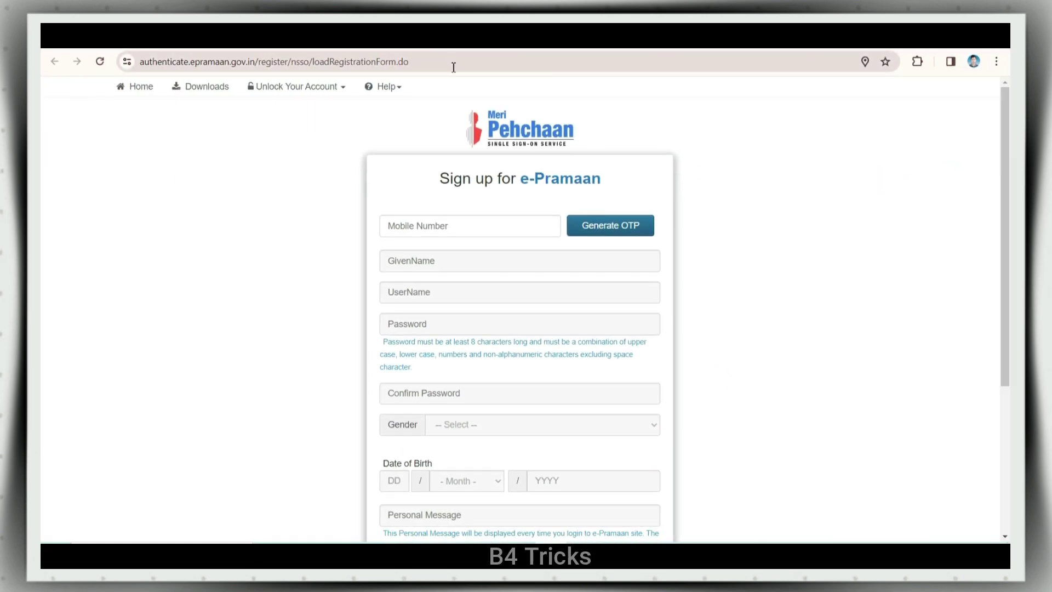
{"action": "left_click_drag", "start_coordinate": [458, 56], "coordinate": [108, 66]}
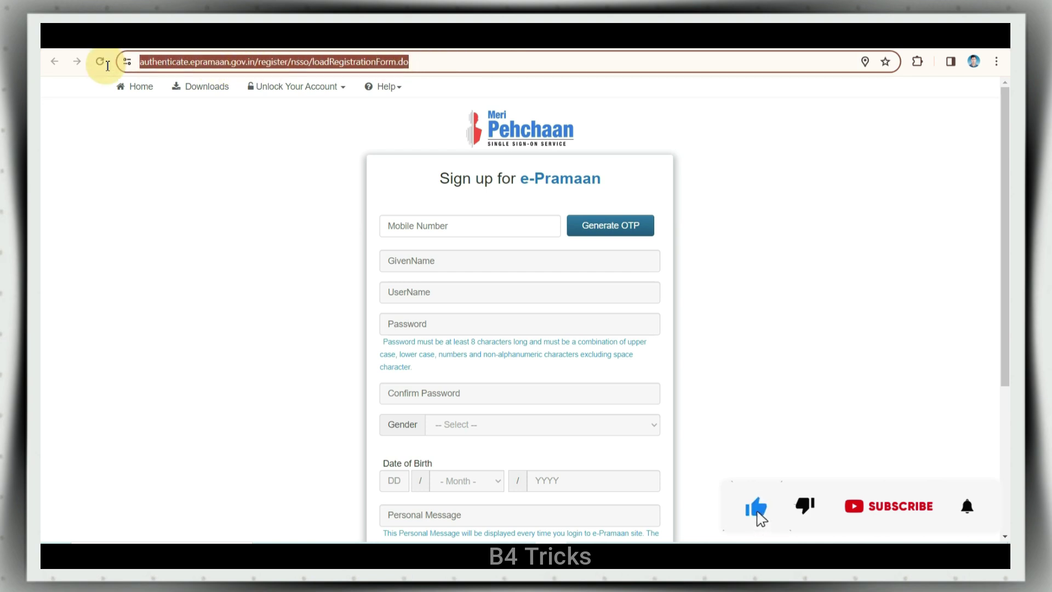
{"action": "left_click", "coordinate": [219, 168]}
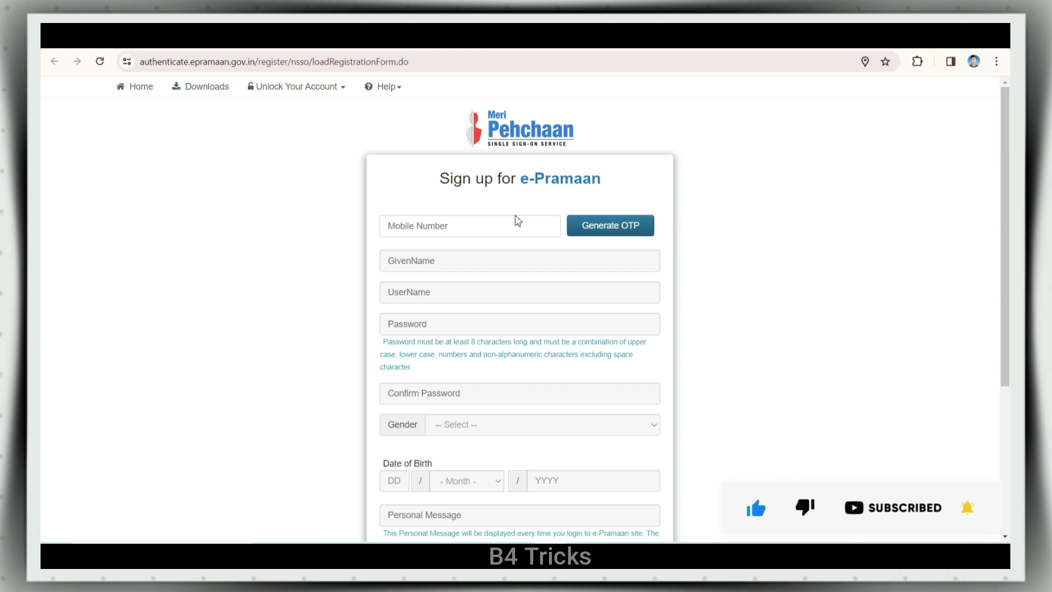
Step: Enter the mobile number, generate an OTP, and verify it with the received code
{"action": "left_click", "coordinate": [500, 225]}
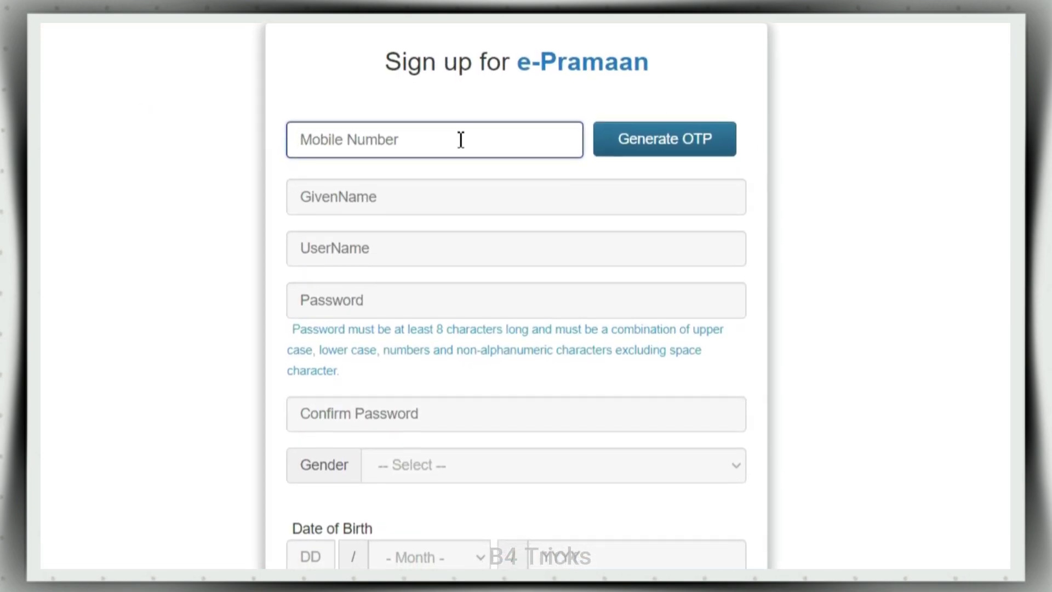
{"action": "type", "text": "76"}
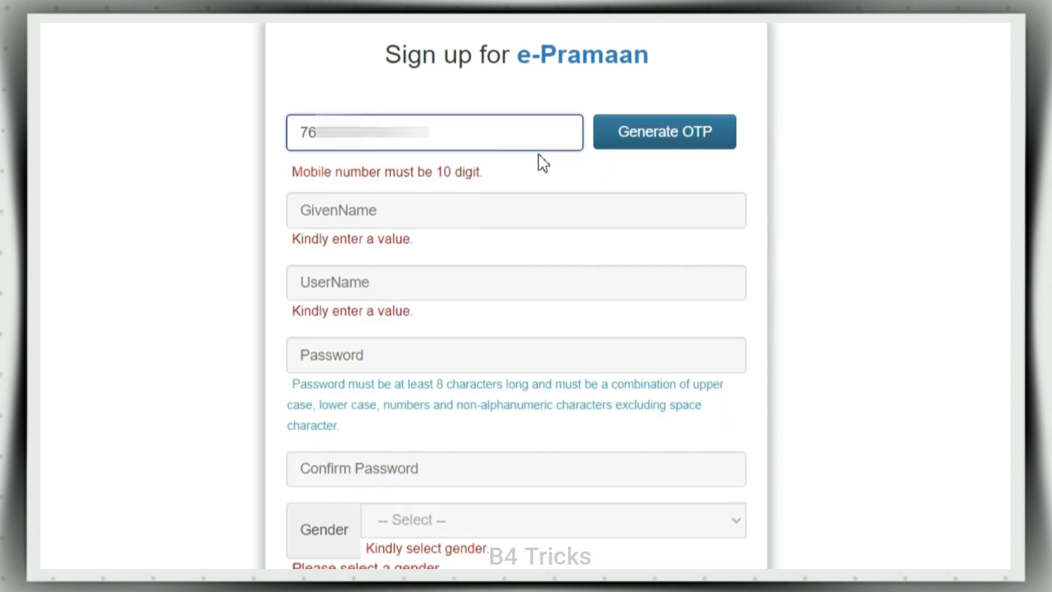
{"action": "left_click", "coordinate": [702, 131]}
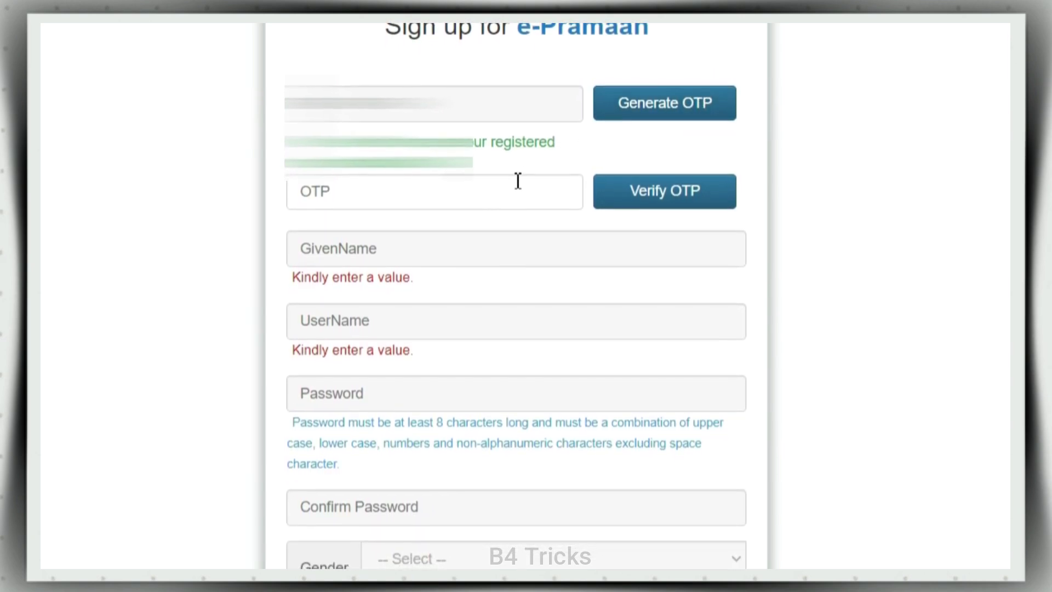
{"action": "left_click", "coordinate": [492, 192]}
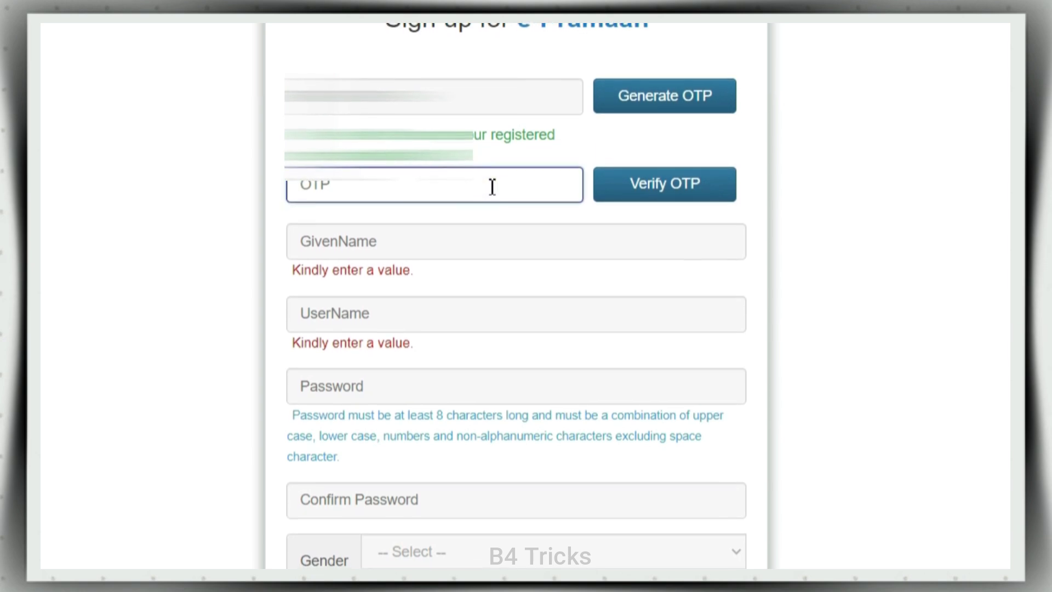
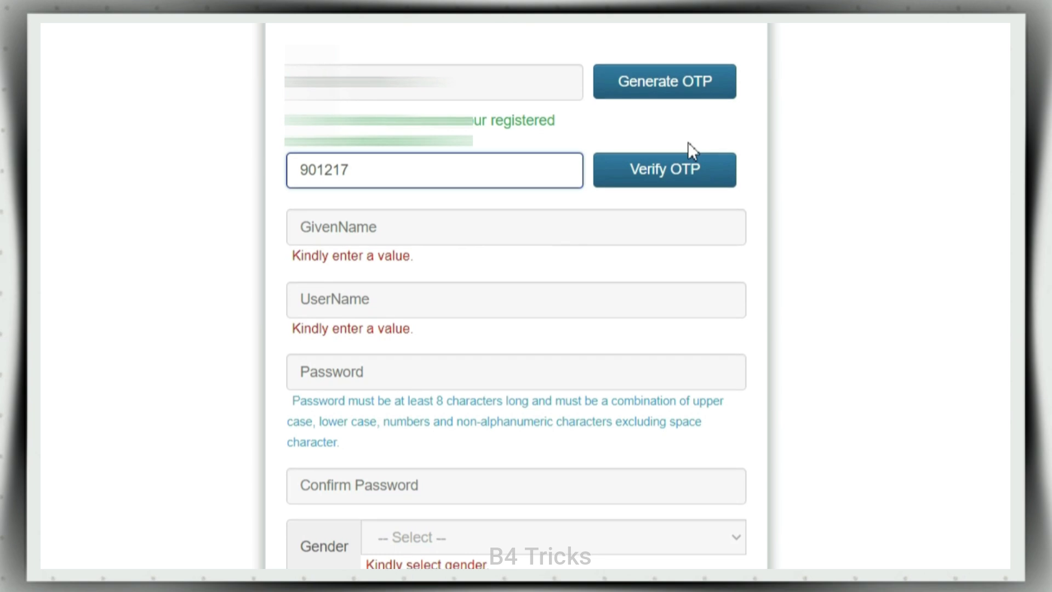
{"action": "left_click", "coordinate": [708, 178]}
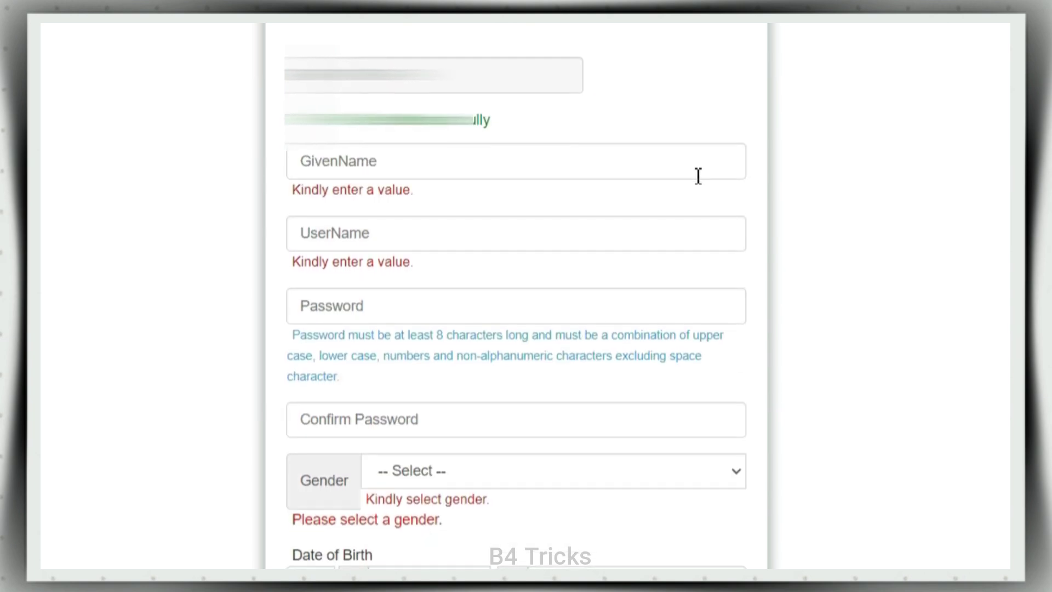
Step: Fill in the given name, username, password and password confirmation fields
{"action": "left_click", "coordinate": [648, 159]}
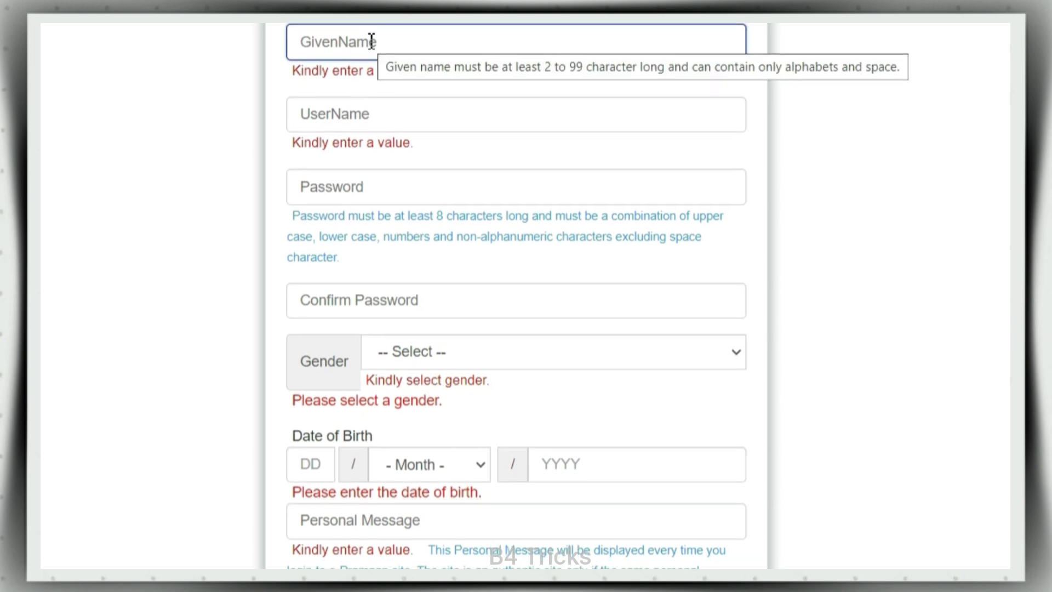
{"action": "left_click", "coordinate": [385, 107]}
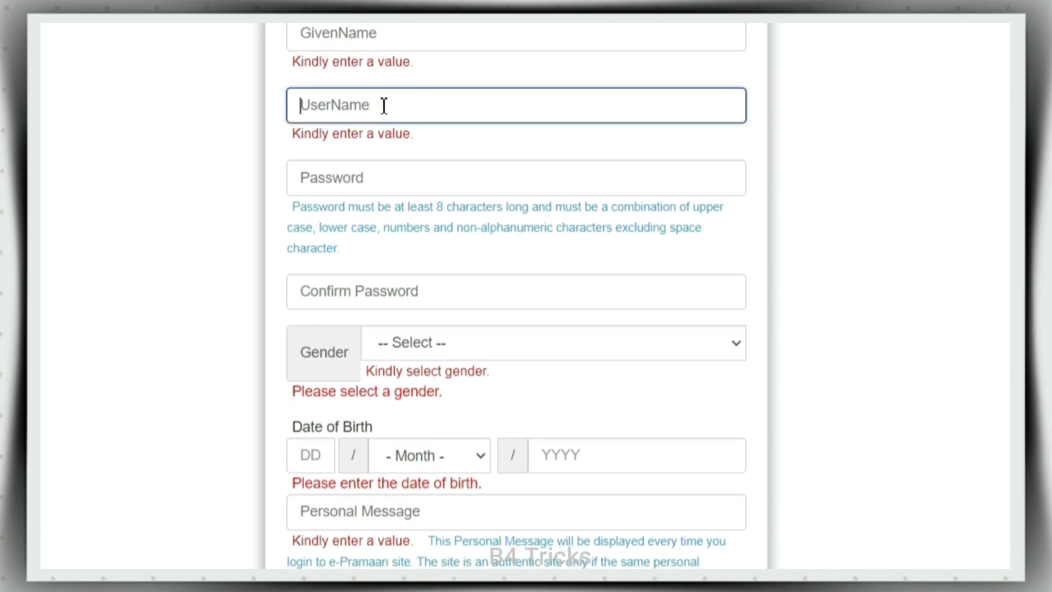
{"action": "left_click", "coordinate": [378, 172]}
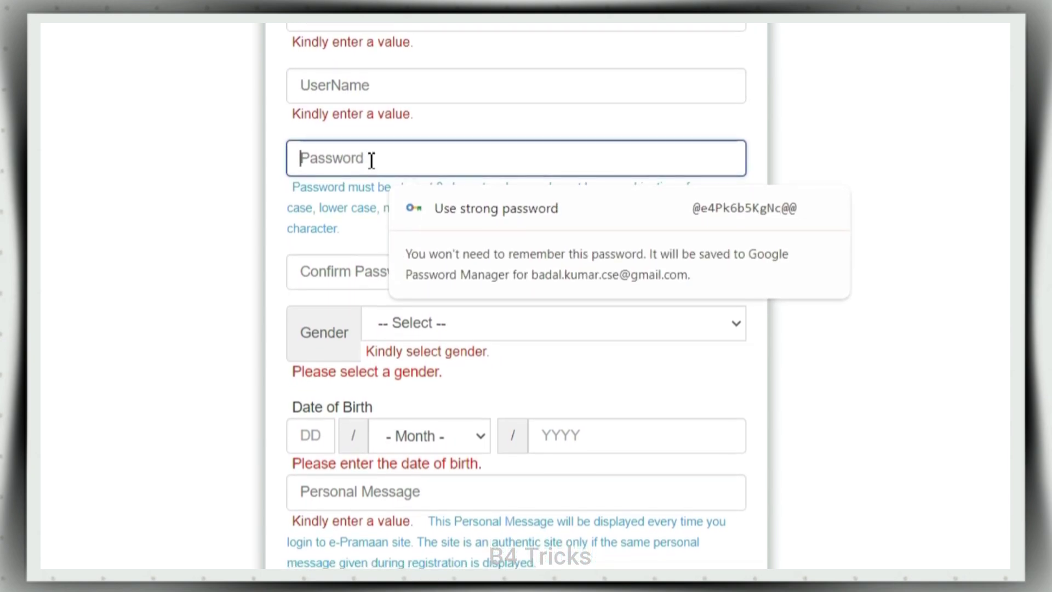
{"action": "left_click", "coordinate": [359, 271]}
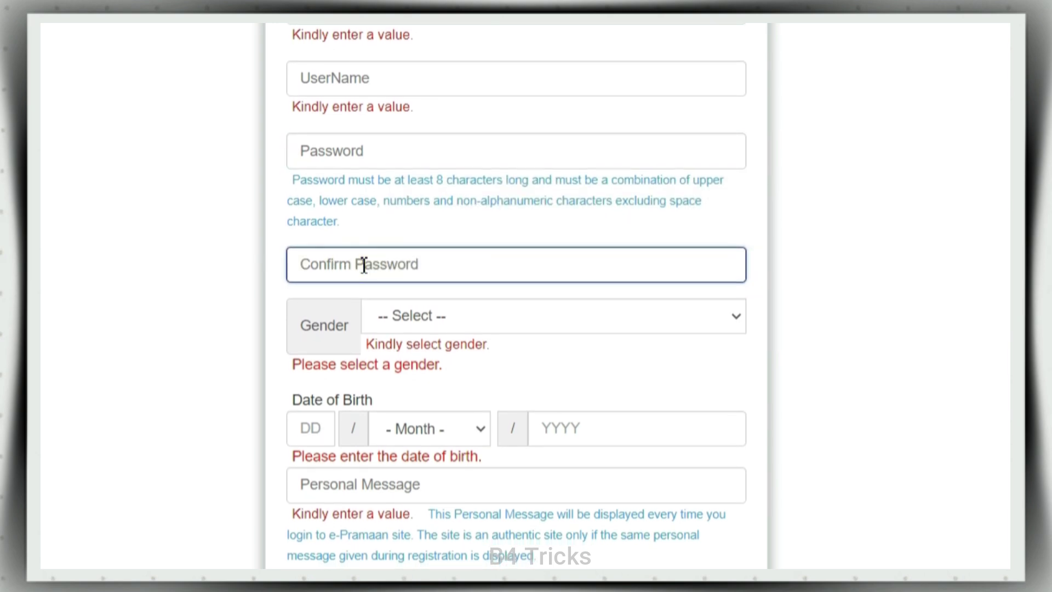
Step: Pick gender, birth date 13 December 2000, message 'Hey B4 Tricks', captcha 2, and accept terms
{"action": "left_click", "coordinate": [586, 318]}
{"action": "left_click", "coordinate": [586, 318]}
{"action": "scroll", "coordinate": [586, 318], "scroll_direction": "down", "scroll_amount": 2}
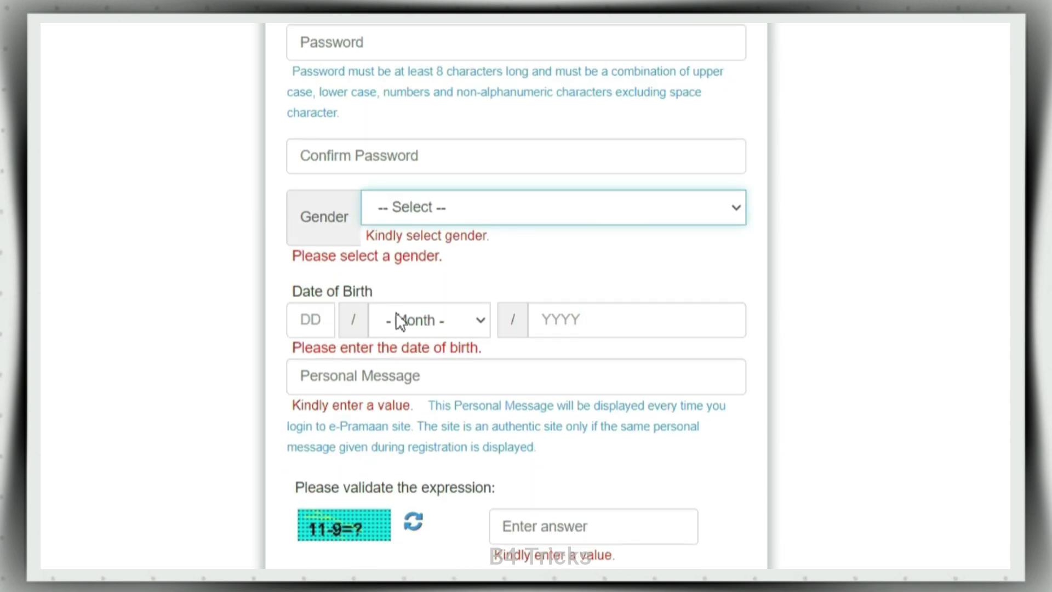
{"action": "left_click", "coordinate": [419, 373]}
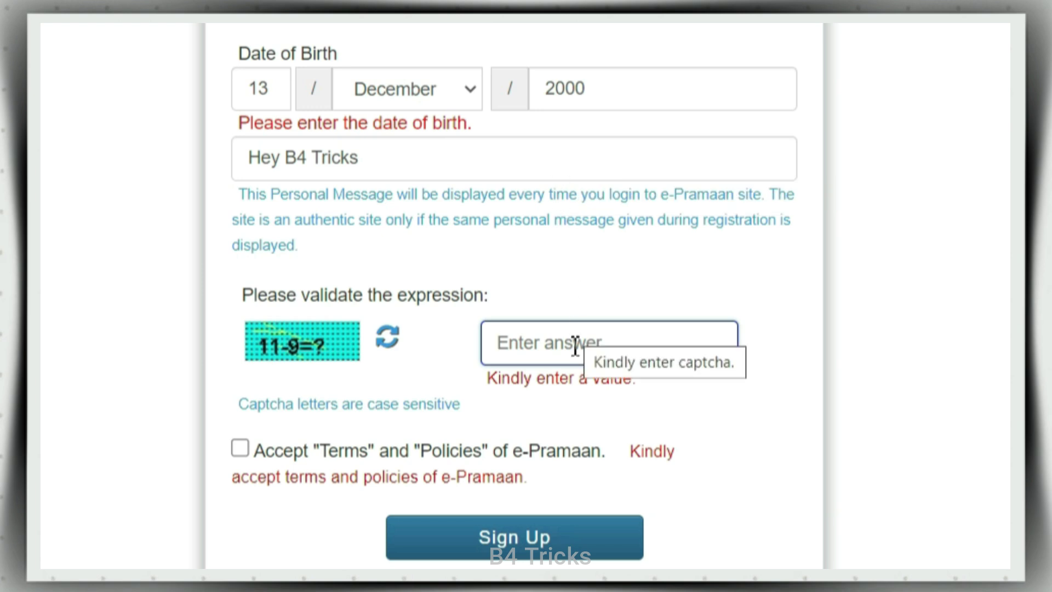
{"action": "type", "text": "2"}
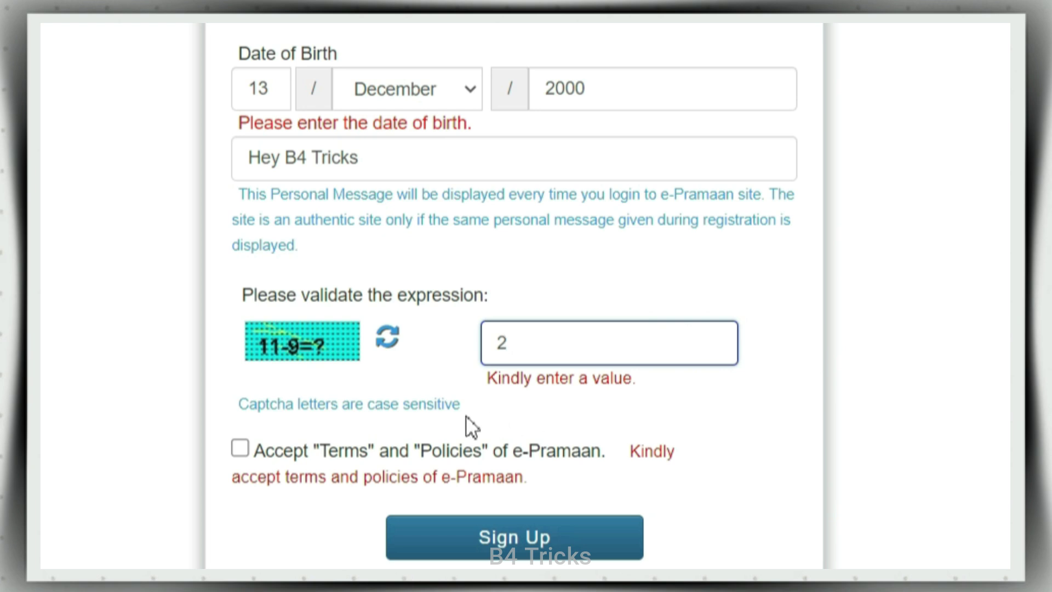
{"action": "left_click", "coordinate": [245, 447]}
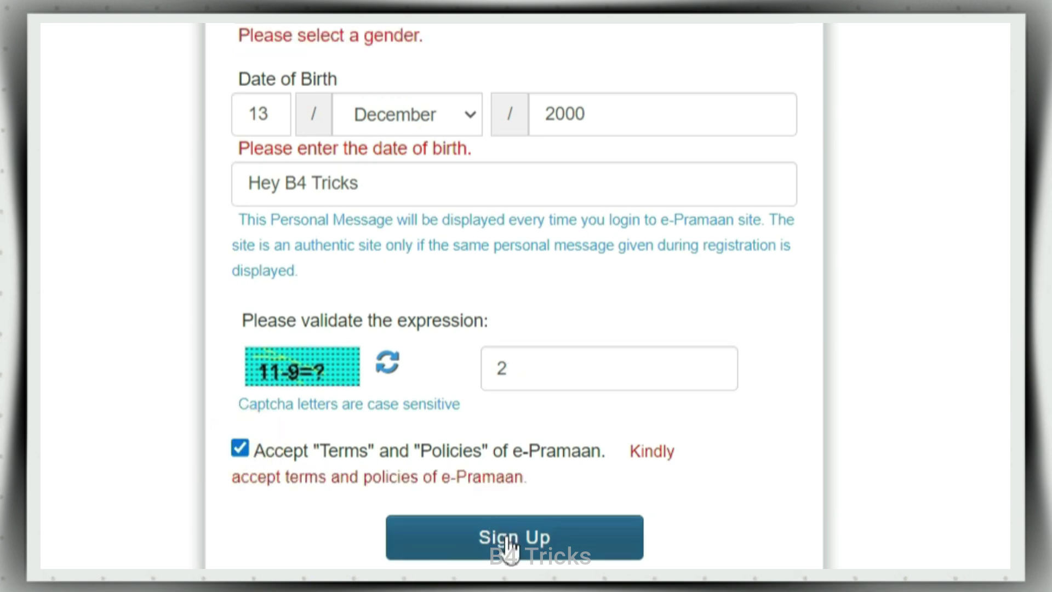
Step: Submit the completed registration form with Sign Up
{"action": "left_click", "coordinate": [511, 540]}
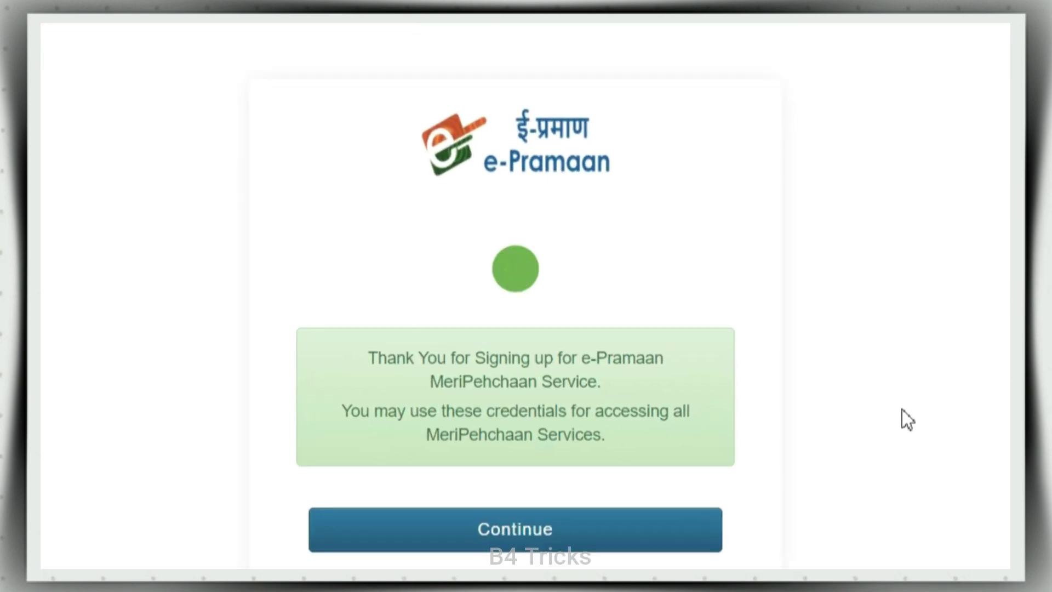
Step: Continue to the services dashboard and launch RajSSO Live under Popular Services
{"action": "left_click", "coordinate": [591, 535]}
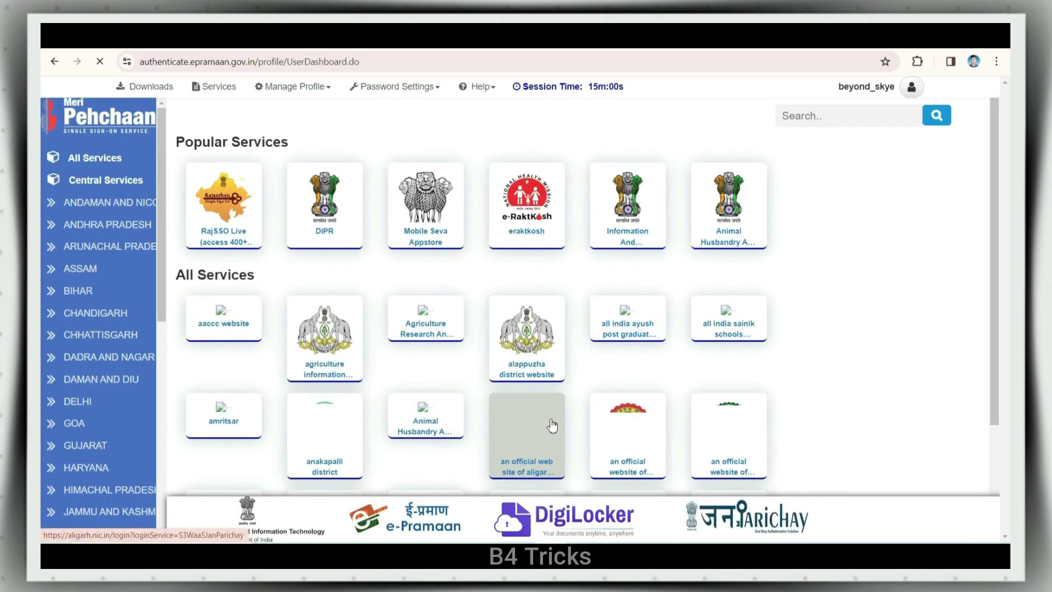
{"action": "scroll", "coordinate": [532, 350], "scroll_direction": "down", "scroll_amount": 1}
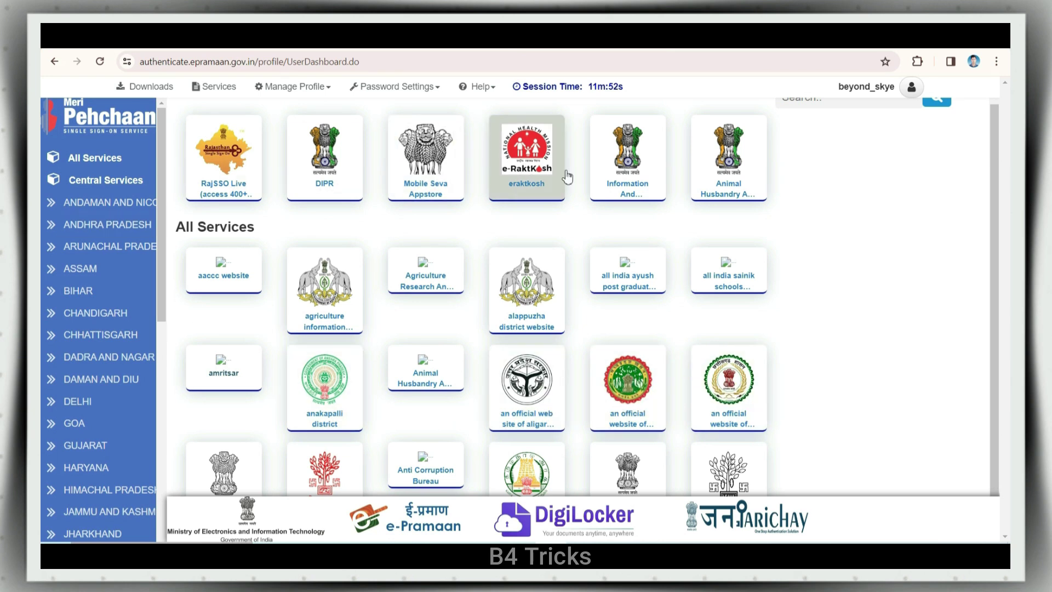
{"action": "left_click_drag", "start_coordinate": [159, 233], "coordinate": [152, 270]}
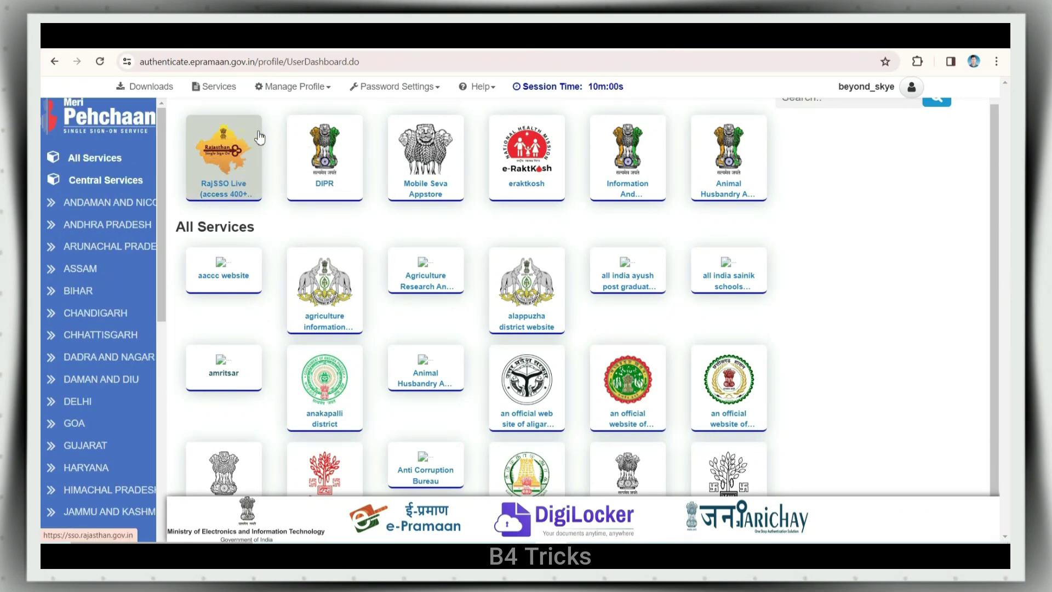
{"action": "left_click", "coordinate": [216, 151]}
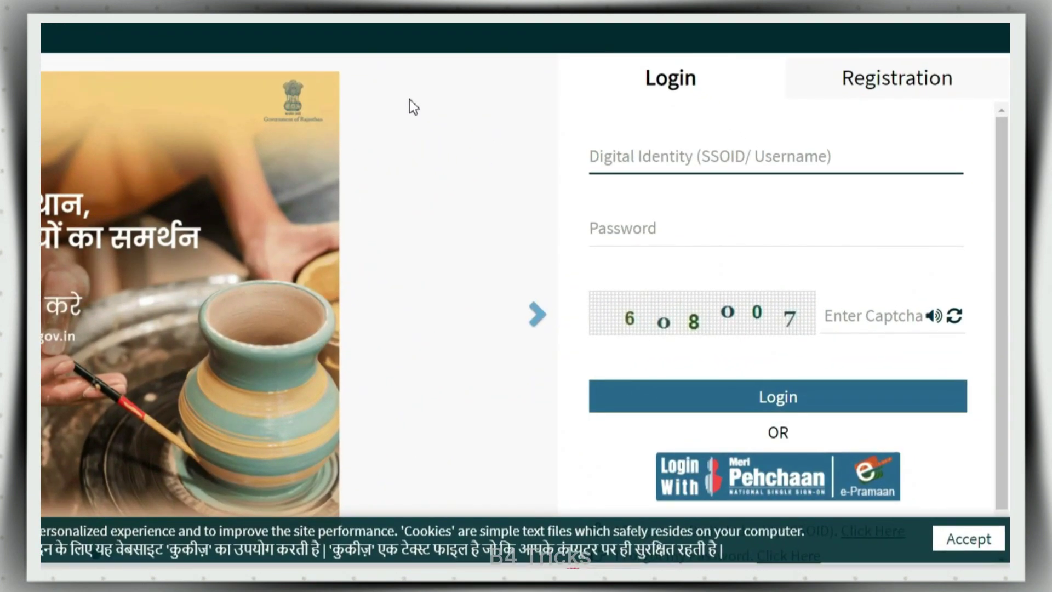
Step: Check the Registration tab, return to Login, and choose Login With Meri Pehchaan
{"action": "left_click", "coordinate": [898, 93]}
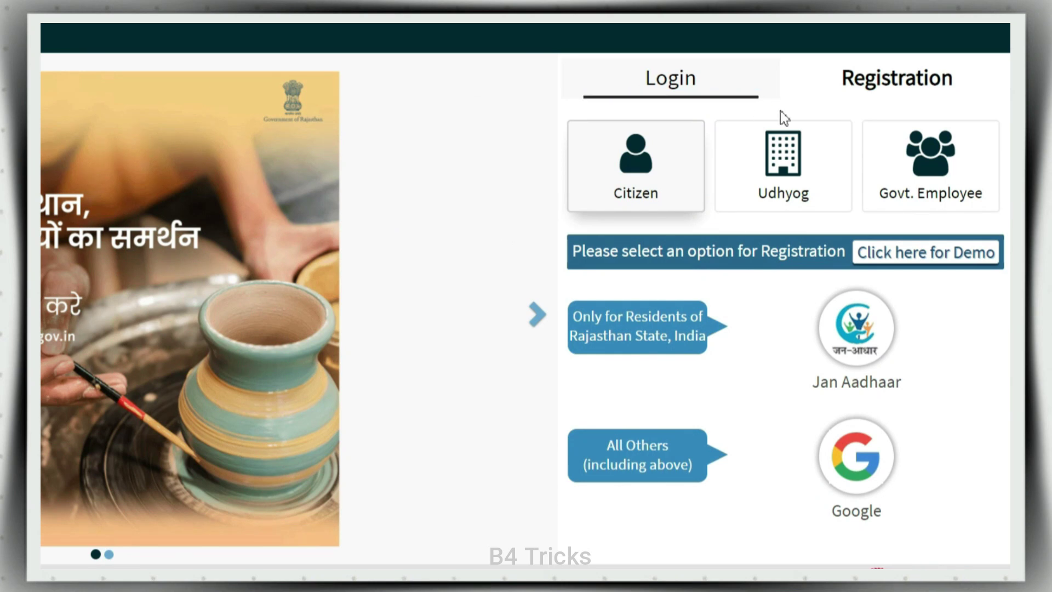
{"action": "left_click", "coordinate": [702, 88]}
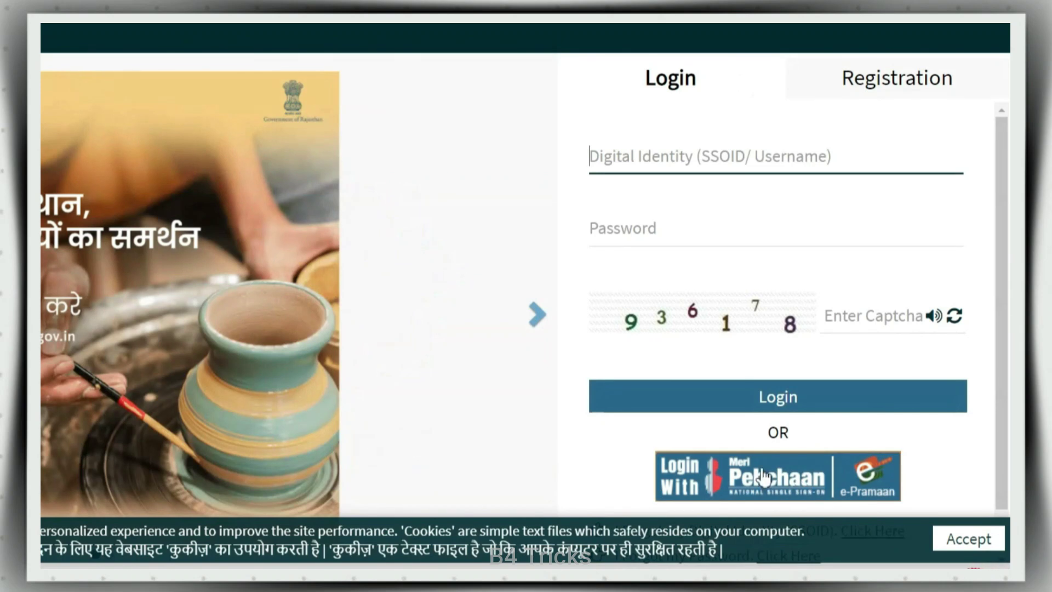
{"action": "left_click", "coordinate": [891, 472]}
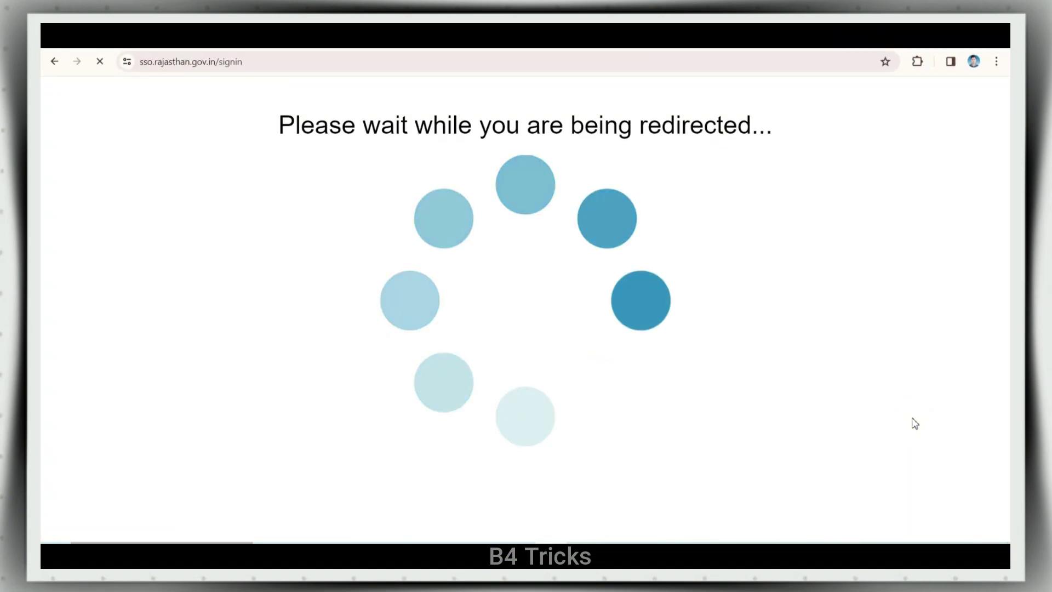
Step: Enter the new account's username and password, confirm the 'Hey B4 Tricks' message, and sign in
{"action": "left_click", "coordinate": [512, 253]}
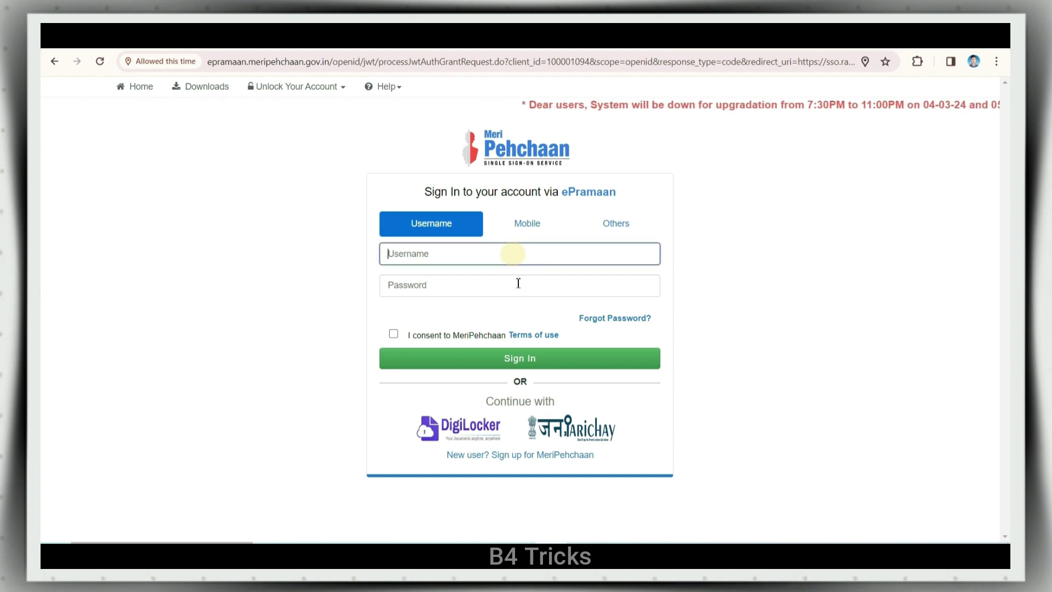
{"action": "left_click", "coordinate": [518, 284]}
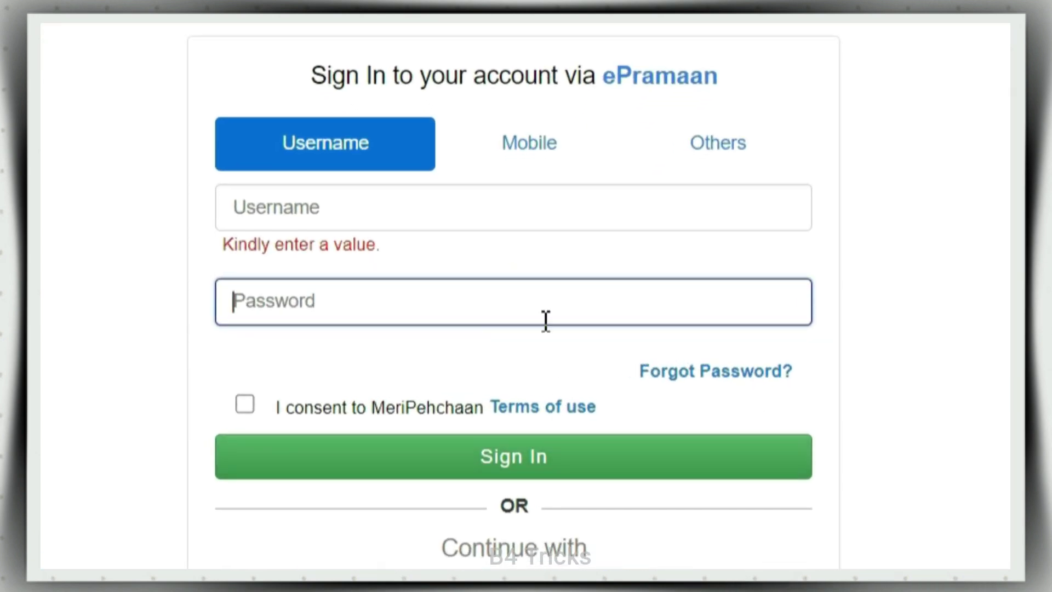
{"action": "left_click", "coordinate": [527, 200]}
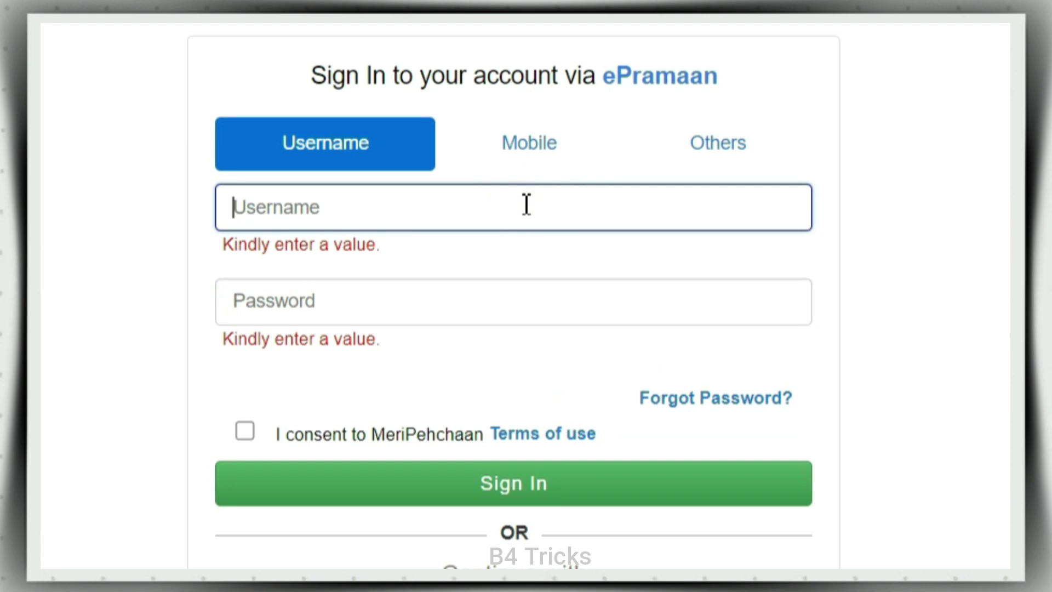
{"action": "type", "text": "beyond_skye"}
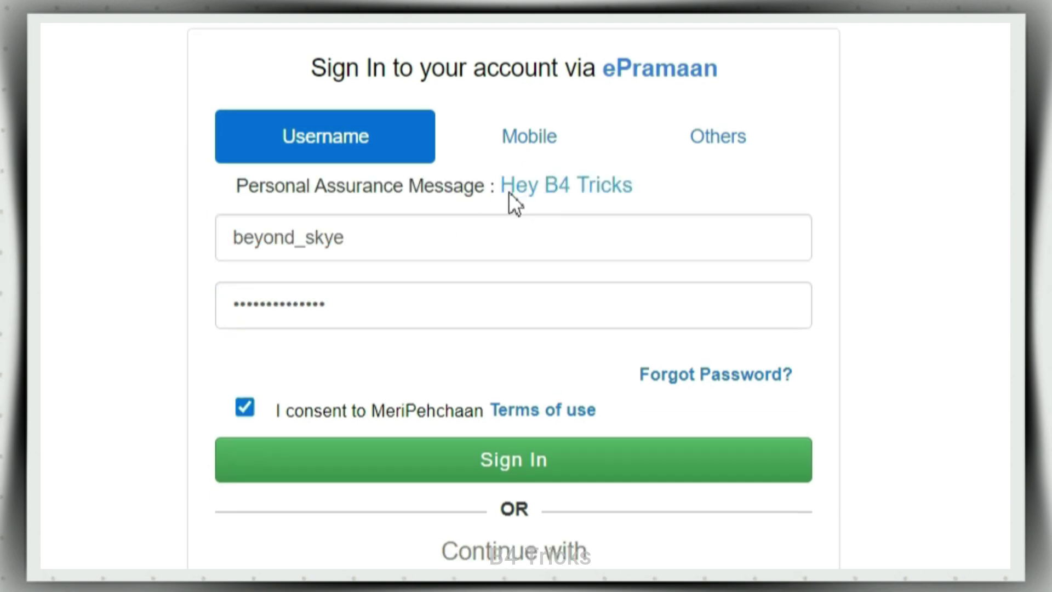
{"action": "left_click_drag", "start_coordinate": [501, 183], "coordinate": [639, 186]}
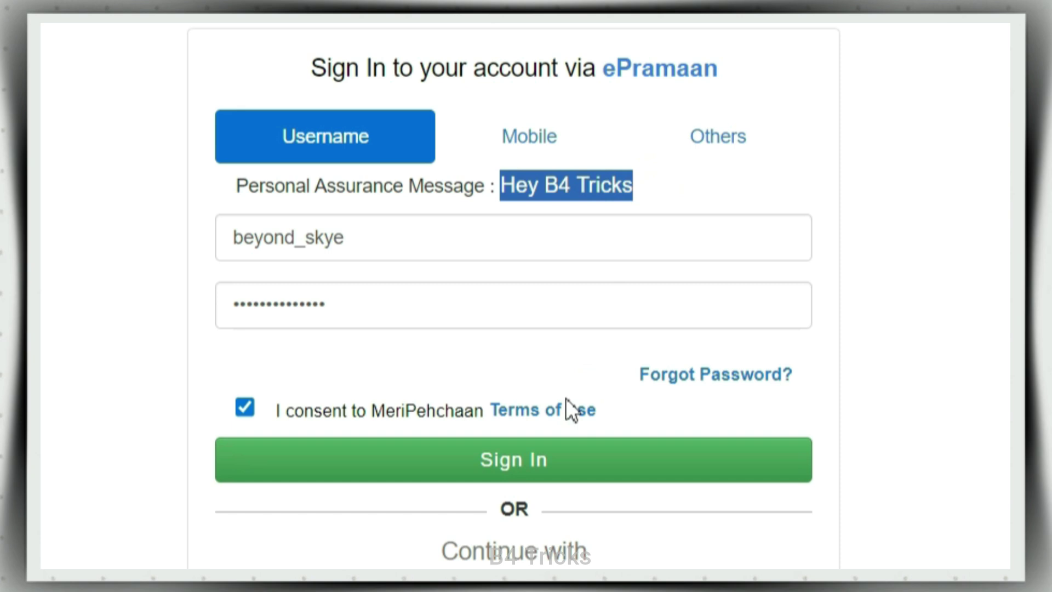
{"action": "left_click", "coordinate": [553, 462]}
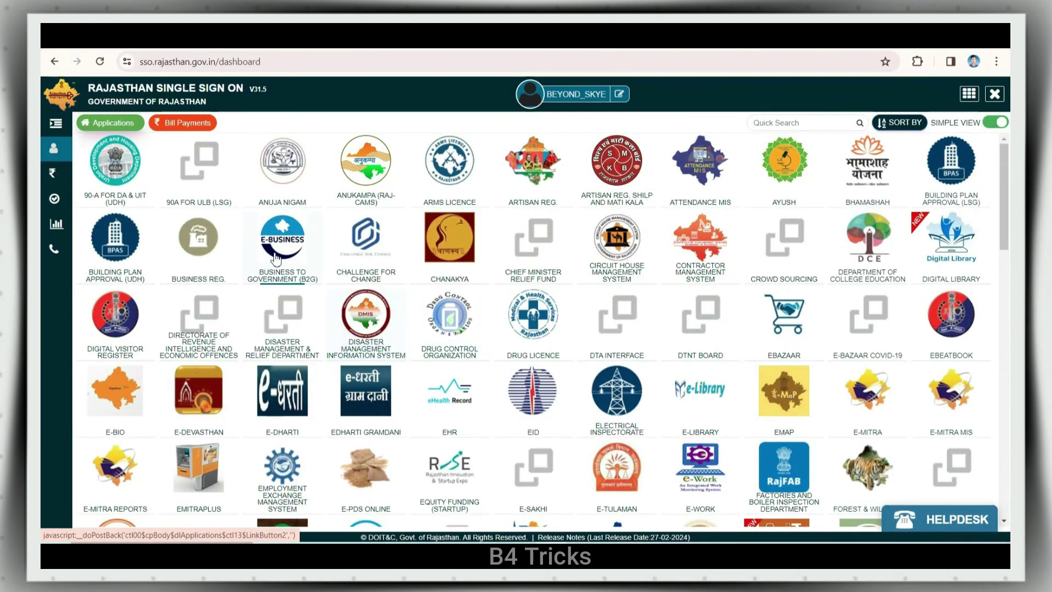
Step: Scroll the Applications grid to see ISTART, JAN AADHAAR, MINES and PANCHAYAT
{"action": "scroll", "coordinate": [441, 263], "scroll_direction": "down", "scroll_amount": 20}
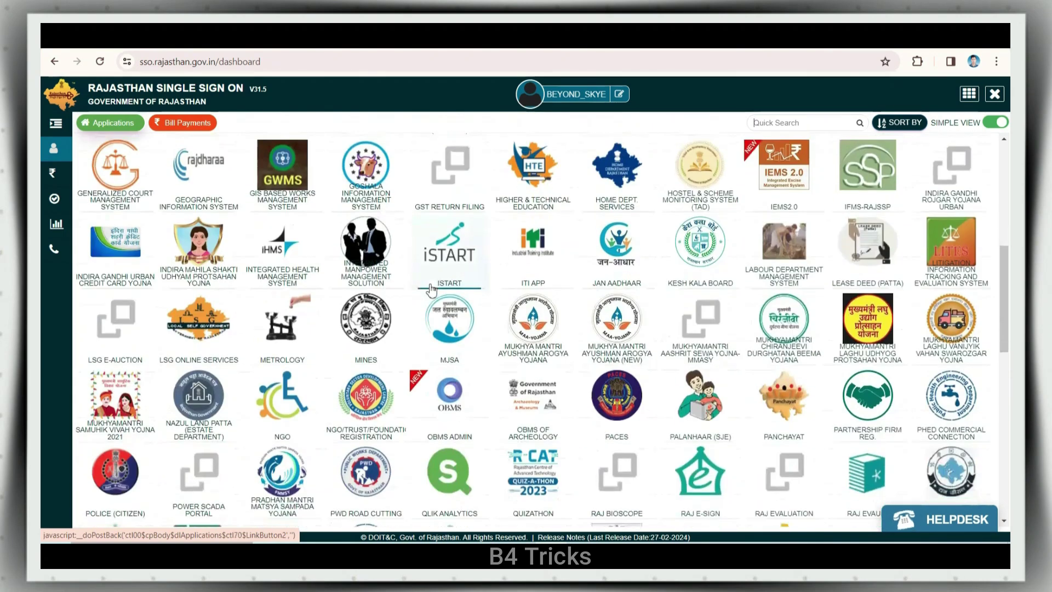